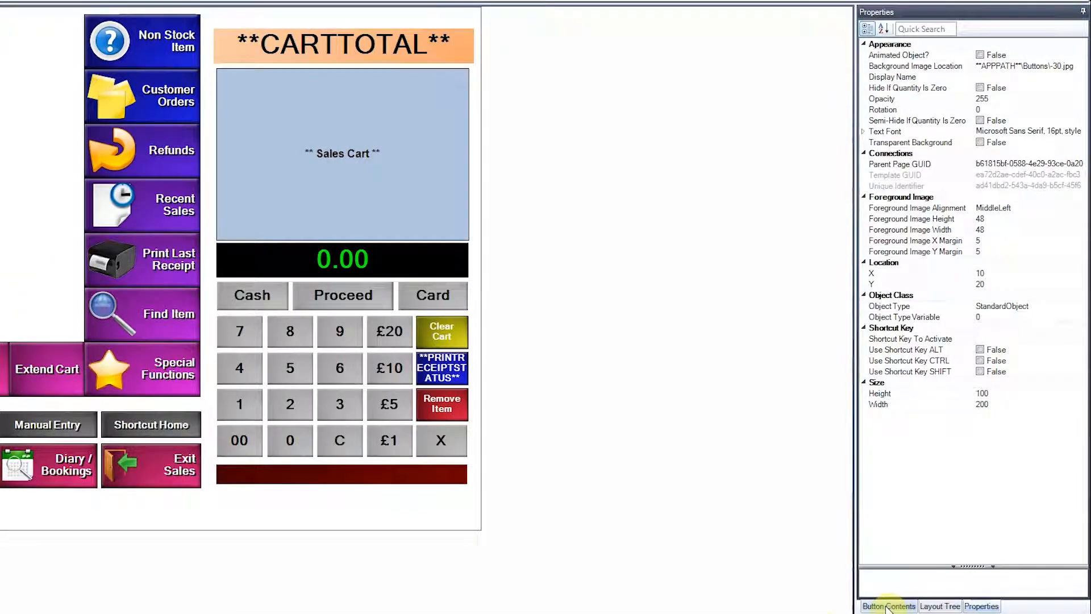
- Search the product names for dog items and add 10" Dog Collar Biarritz X1 to the selected sales button
{"action": "left_click", "coordinate": [884, 607]}
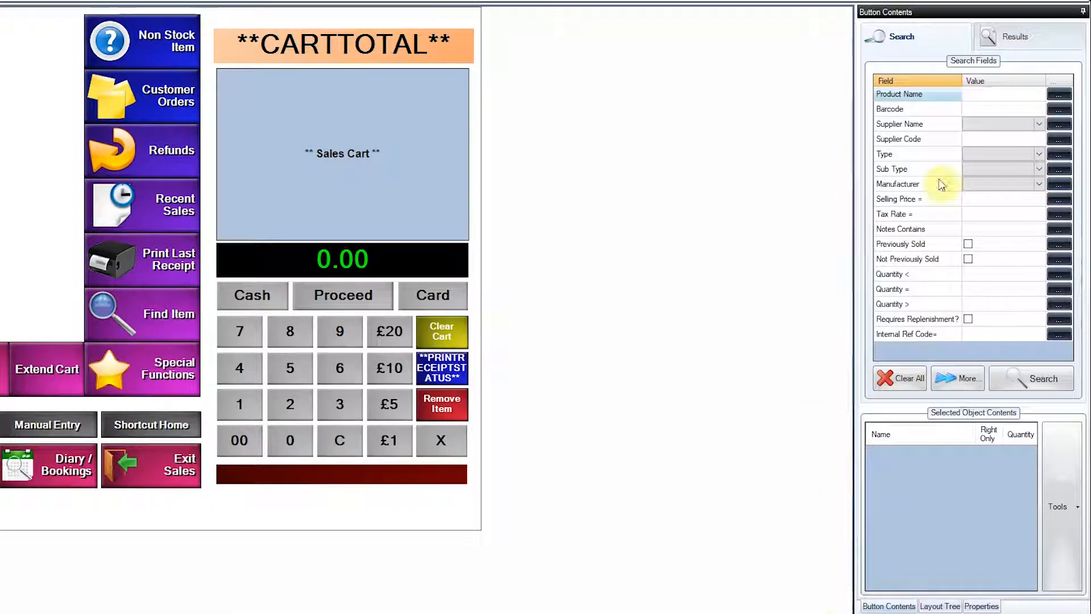
{"action": "left_click", "coordinate": [987, 96]}
{"action": "left_click", "coordinate": [989, 97]}
{"action": "type", "text": "do"}
{"action": "key", "text": "Return"}
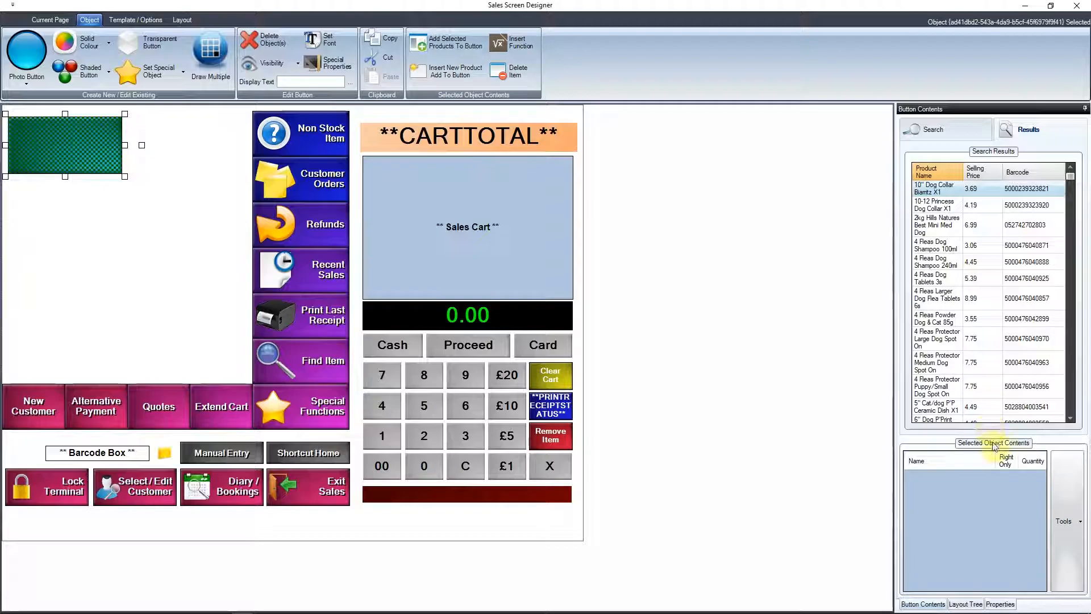
{"action": "left_click", "coordinate": [1065, 510]}
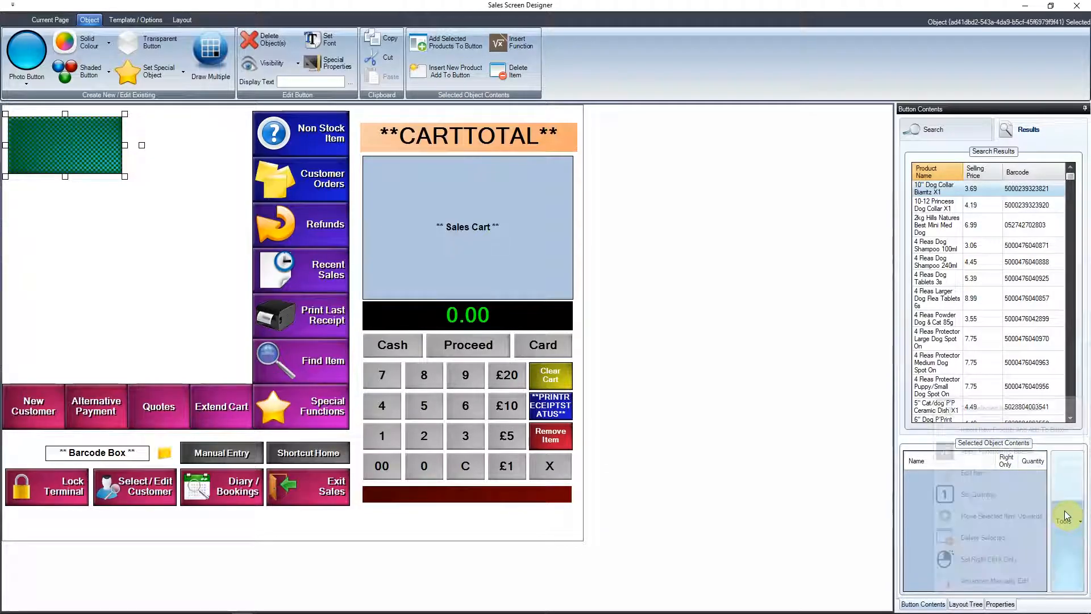
{"action": "left_click", "coordinate": [434, 44]}
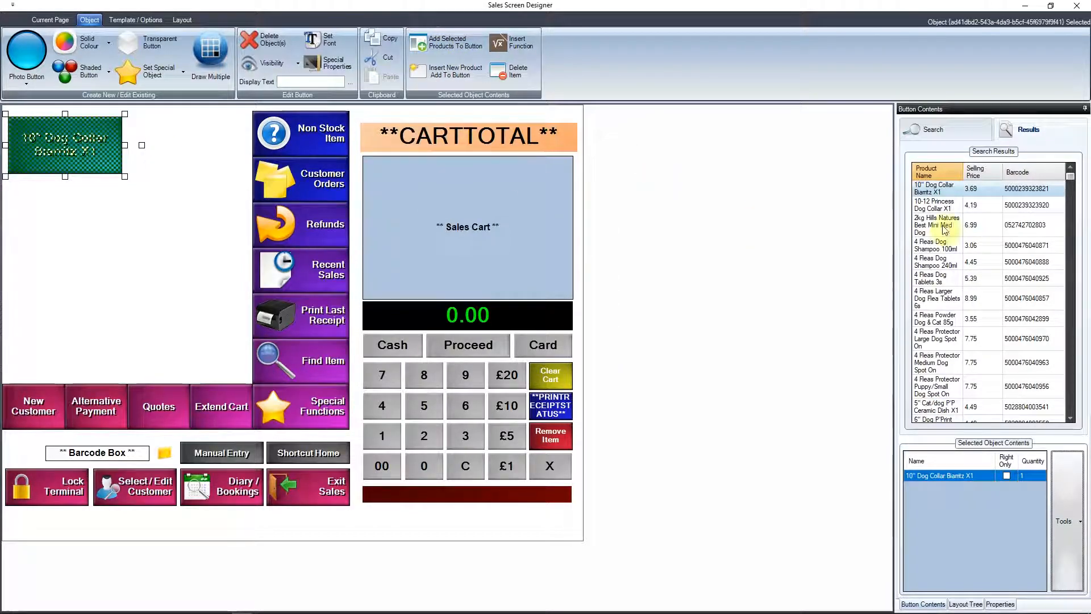
- Shorten the product button's display text to 10" Dog Collar and deselect the button
{"action": "left_click", "coordinate": [100, 214]}
{"action": "left_click", "coordinate": [55, 159]}
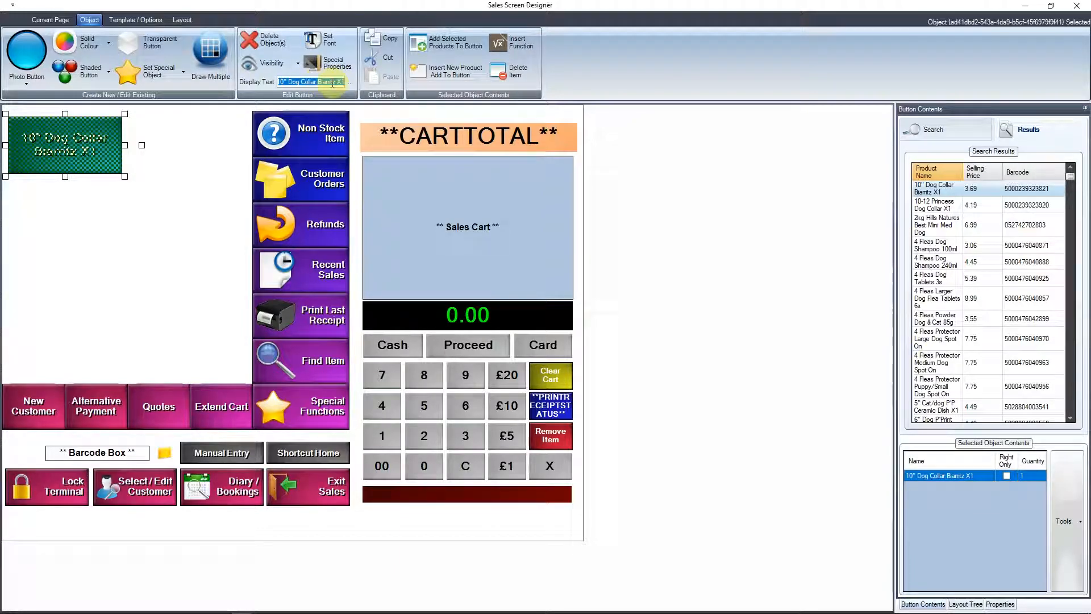
{"action": "left_click", "coordinate": [353, 84]}
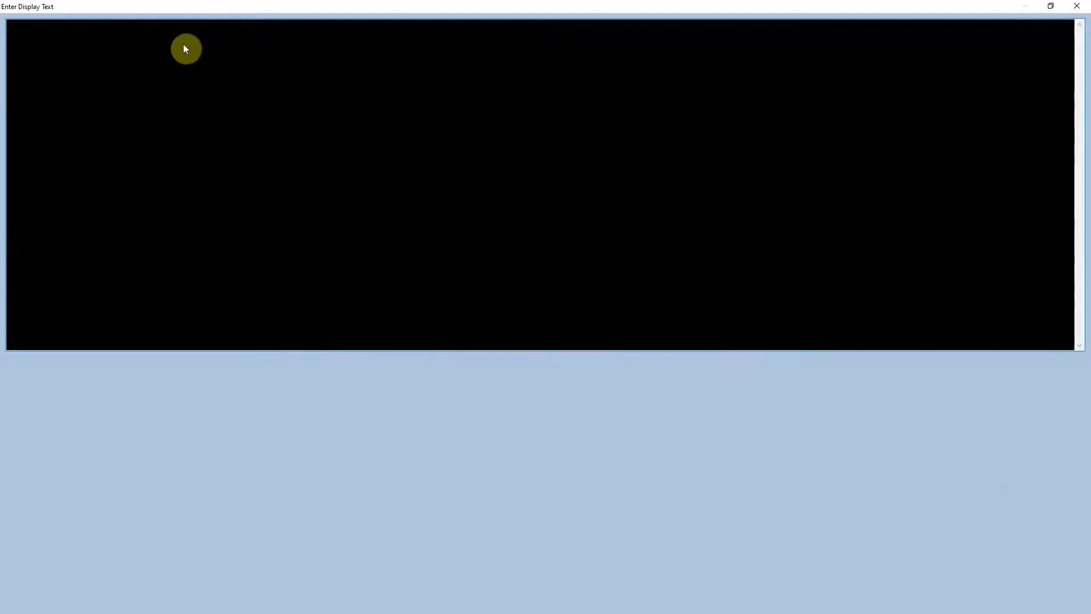
{"action": "left_click_drag", "start_coordinate": [133, 29], "coordinate": [67, 26]}
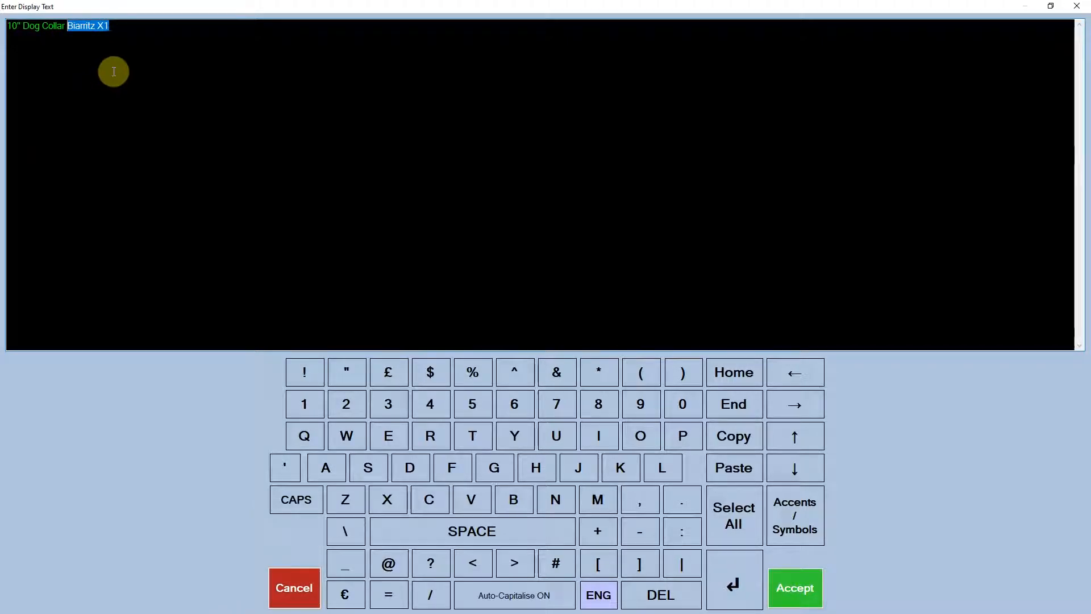
{"action": "left_click", "coordinate": [794, 586]}
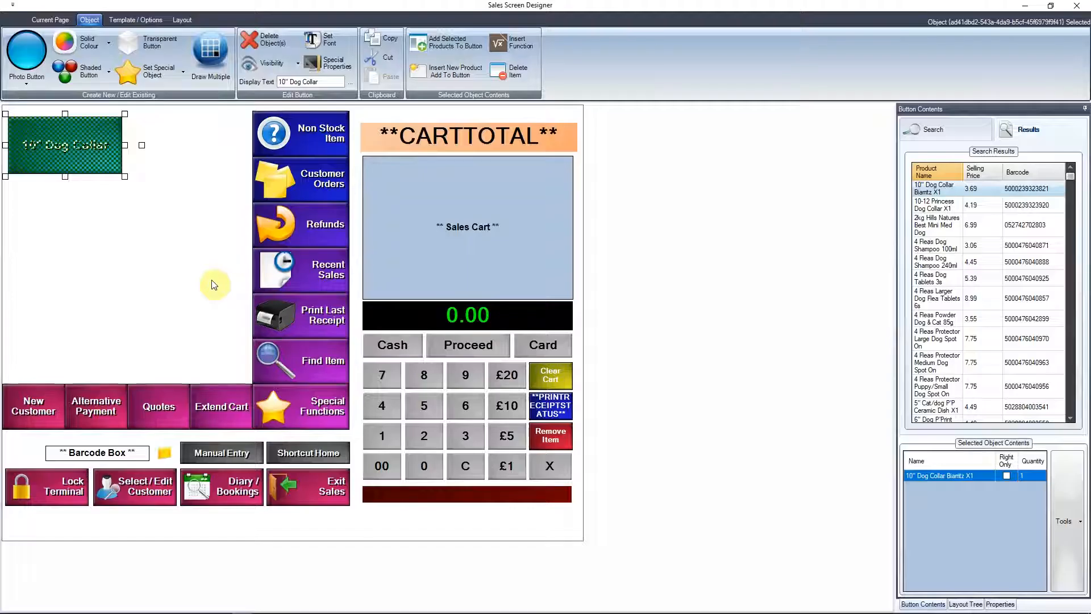
{"action": "left_click", "coordinate": [110, 263]}
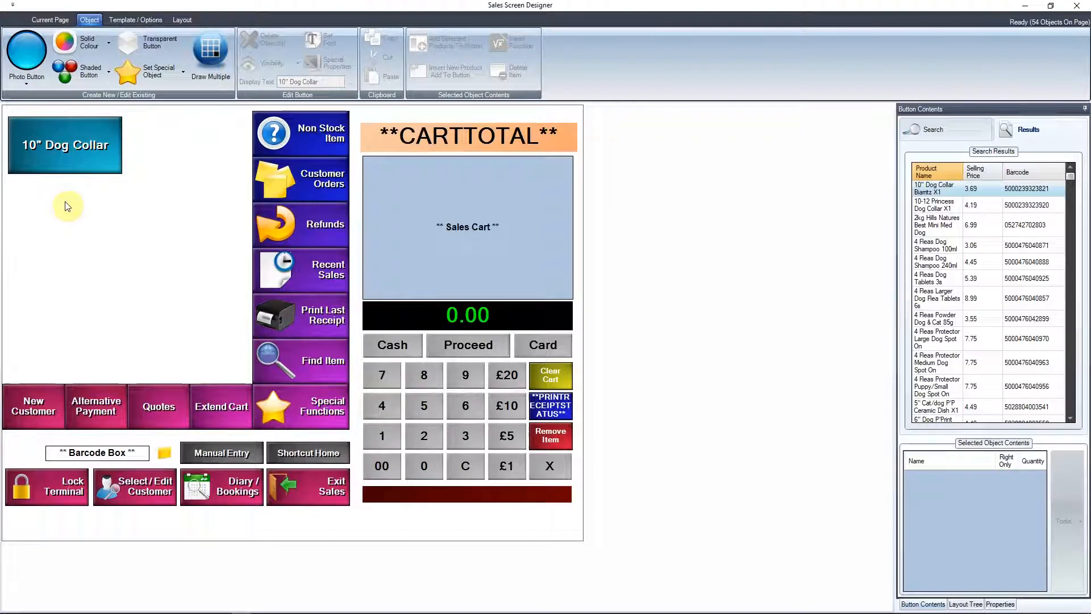
- Add the product 2kg Hills Natures Best Mini Med Dog to the 10" Dog Collar button
{"action": "left_click", "coordinate": [75, 149]}
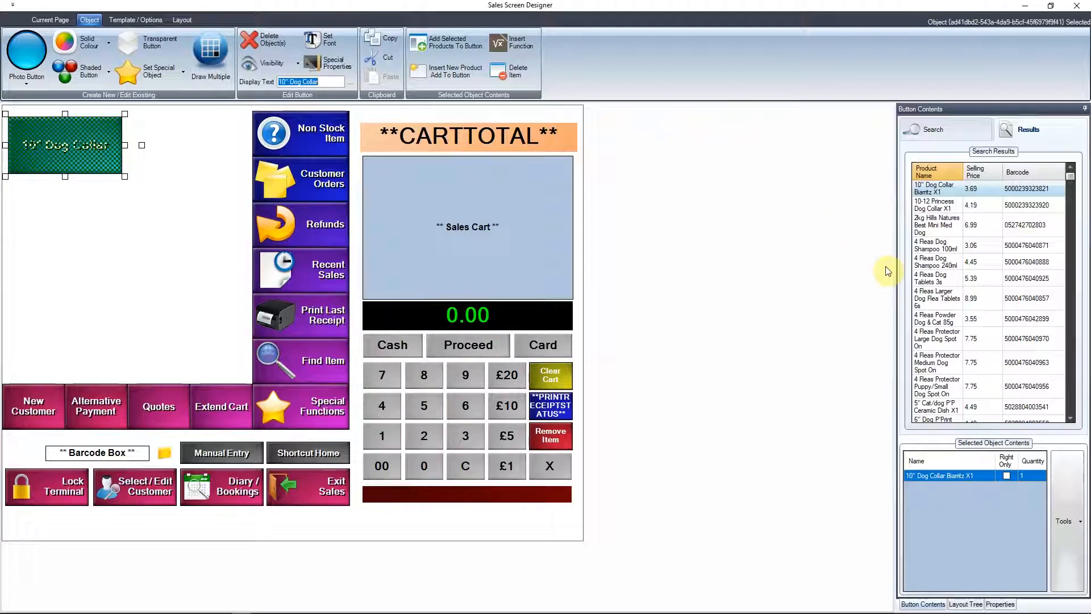
{"action": "left_click", "coordinate": [933, 227]}
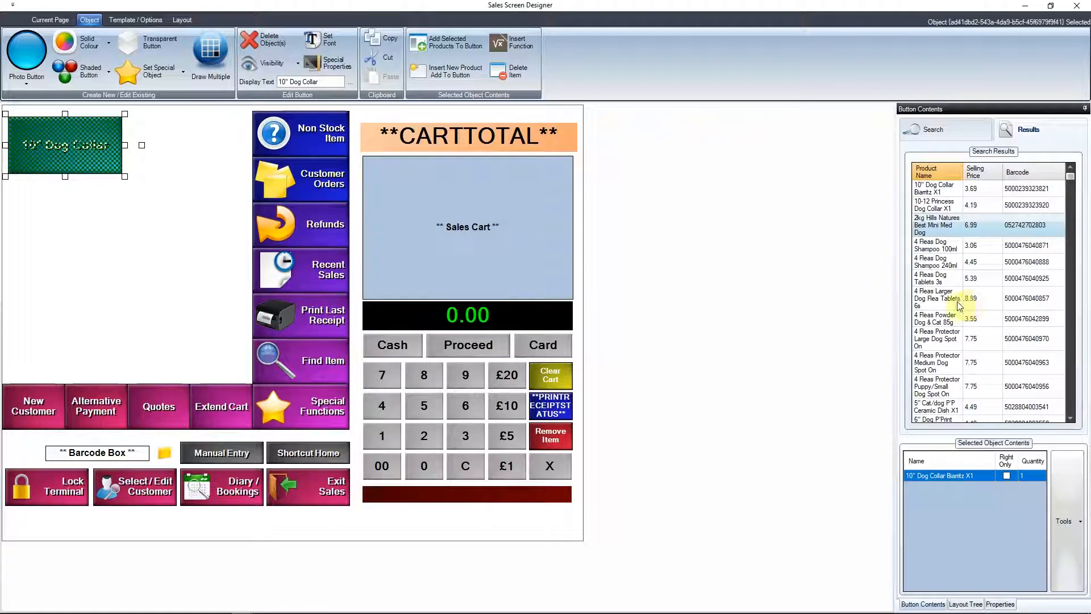
{"action": "left_click", "coordinate": [451, 45]}
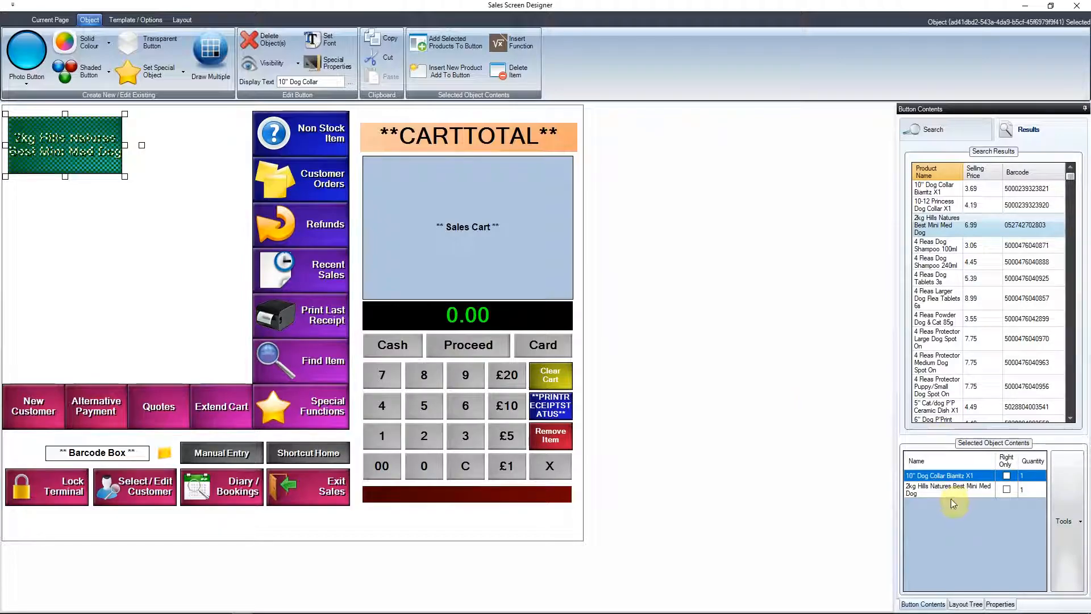
- Reapply 10" Dog Collar as the display text of the button holding both products
{"action": "left_click", "coordinate": [333, 83]}
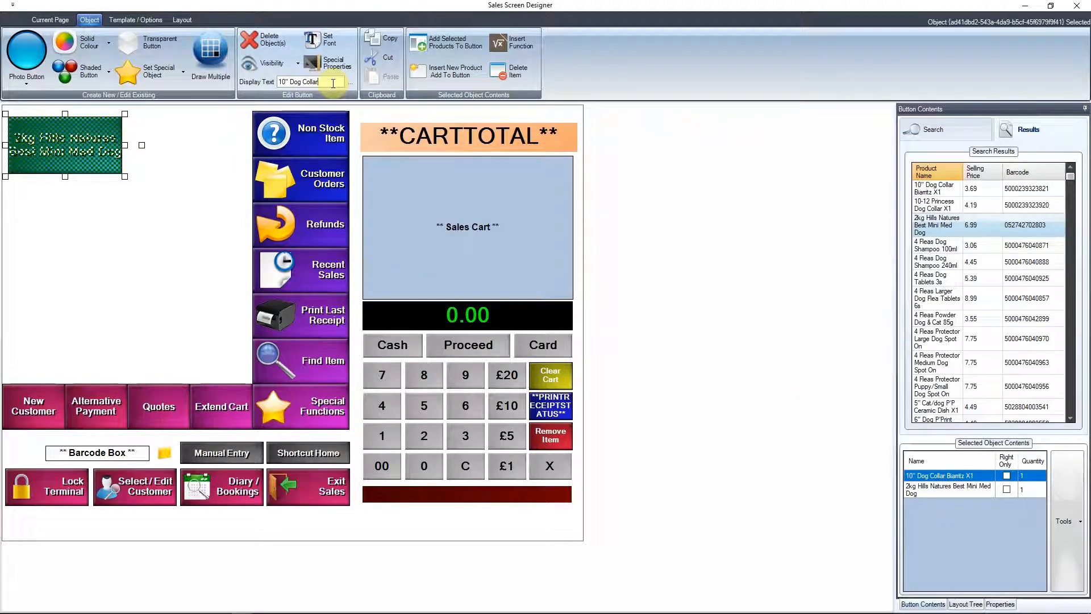
{"action": "key", "text": "Return"}
{"action": "left_click", "coordinate": [68, 180]}
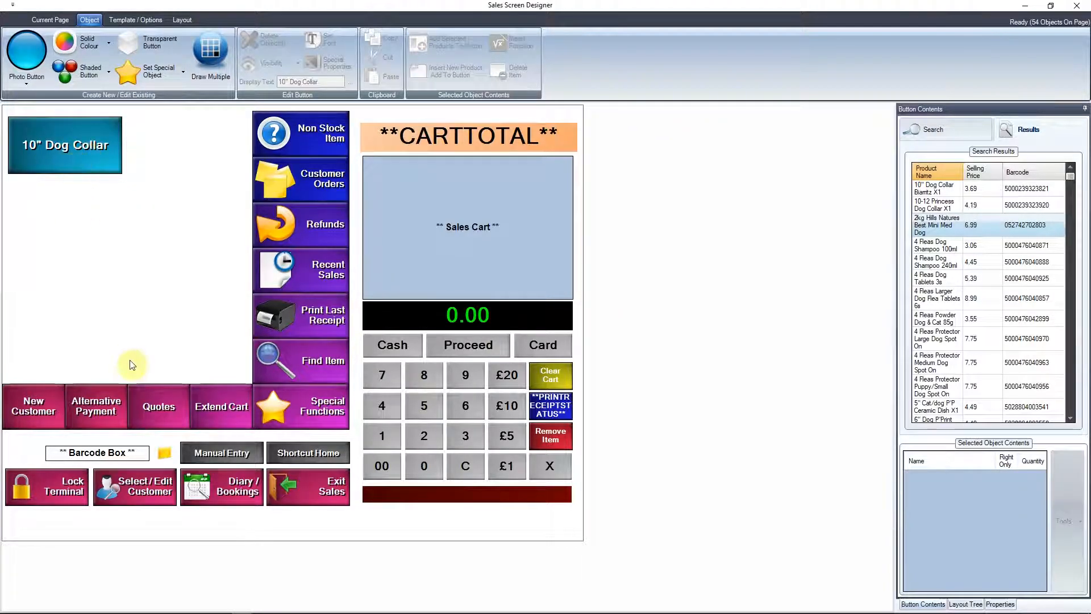
- Move 2kg Hills Natures Best Mini Med Dog above the dog collar in the button's contents
{"action": "left_click", "coordinate": [41, 152]}
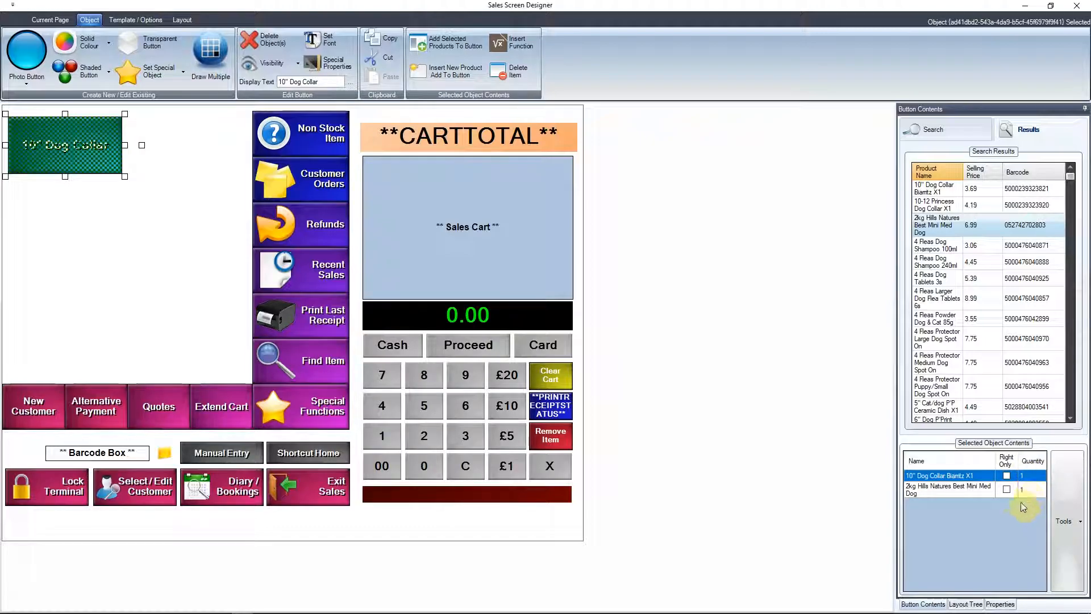
{"action": "left_click", "coordinate": [964, 489]}
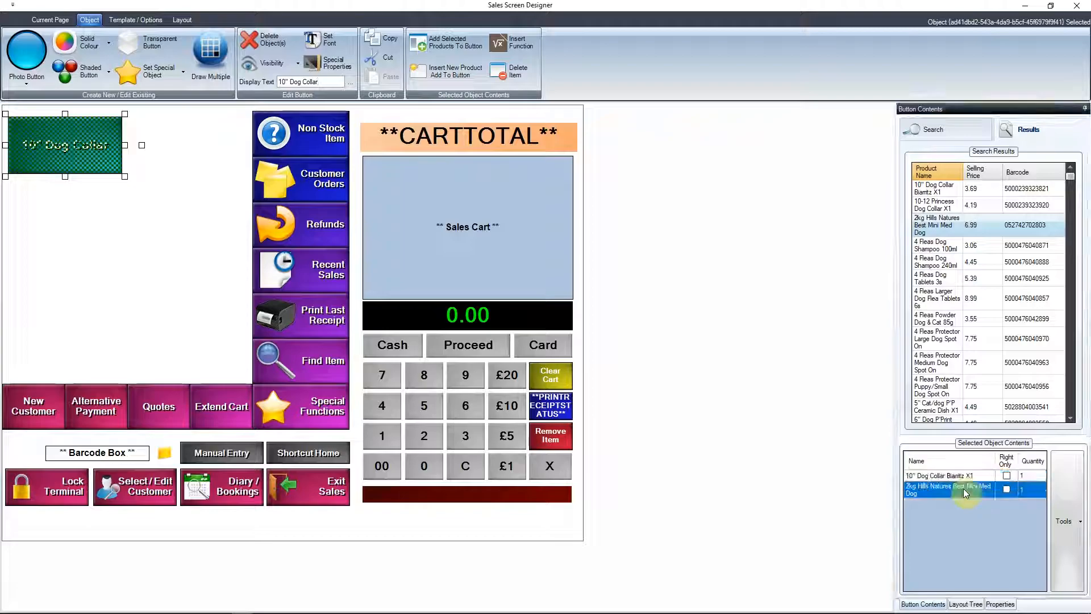
{"action": "left_click", "coordinate": [1065, 515]}
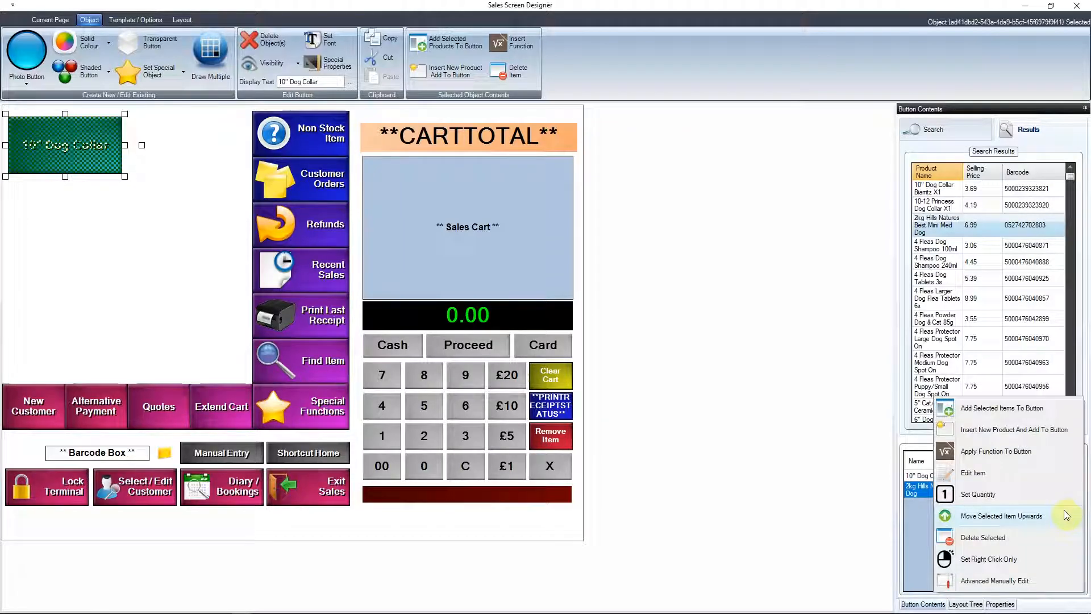
{"action": "left_click", "coordinate": [994, 517]}
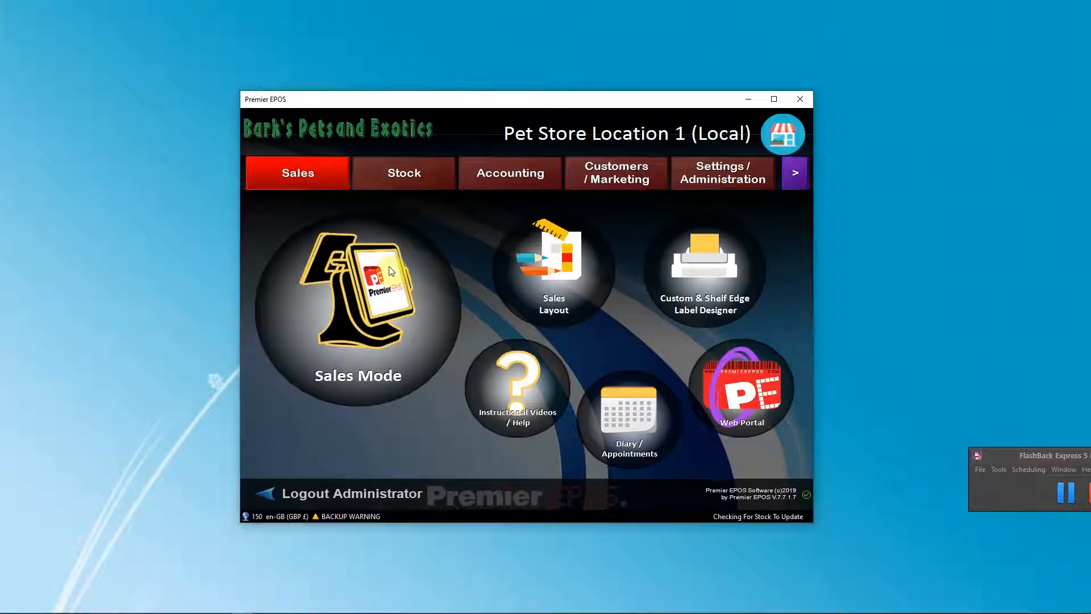
- Try the 10" Dog Collar button in Sales Mode, adding its products to the cart, and exit sales
{"action": "left_click", "coordinate": [581, 165]}
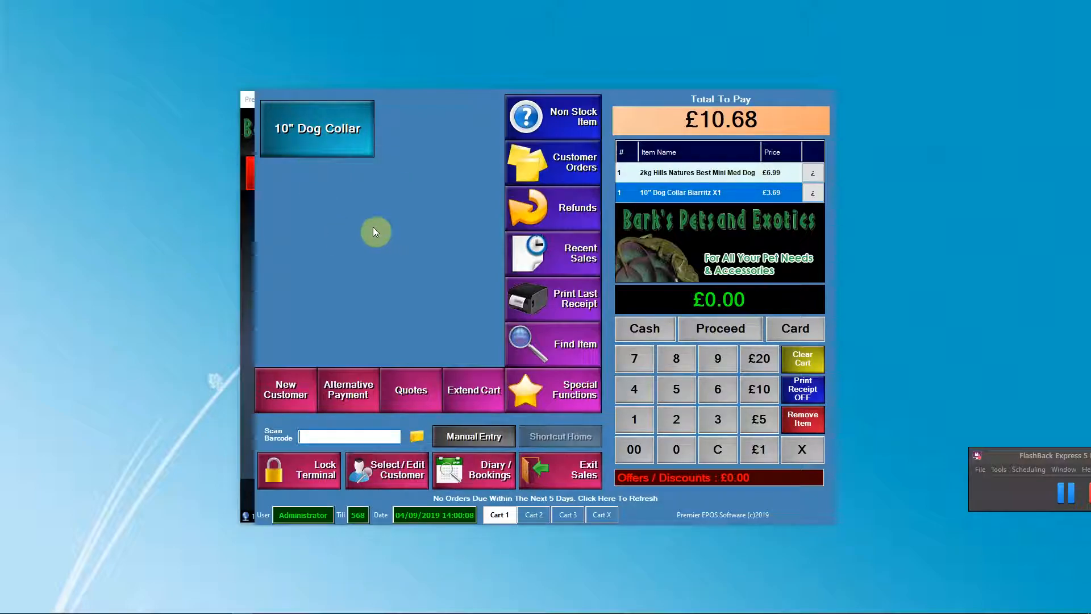
{"action": "left_click", "coordinate": [563, 475]}
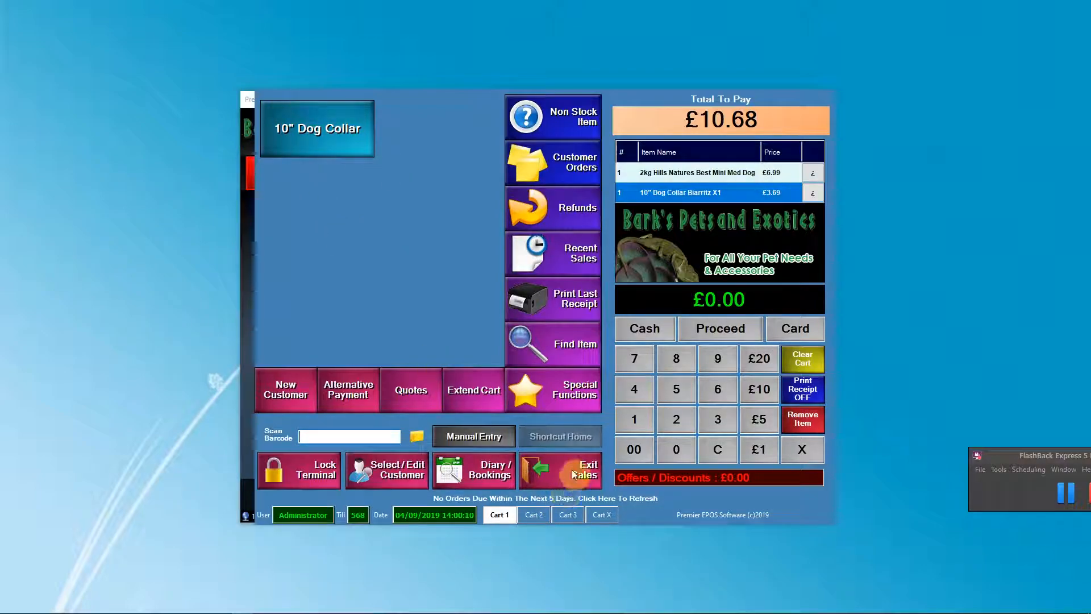
- Reopen the sales layout designer and place a dark blue photo button directly below the 10" Dog Collar button
{"action": "left_click", "coordinate": [554, 267]}
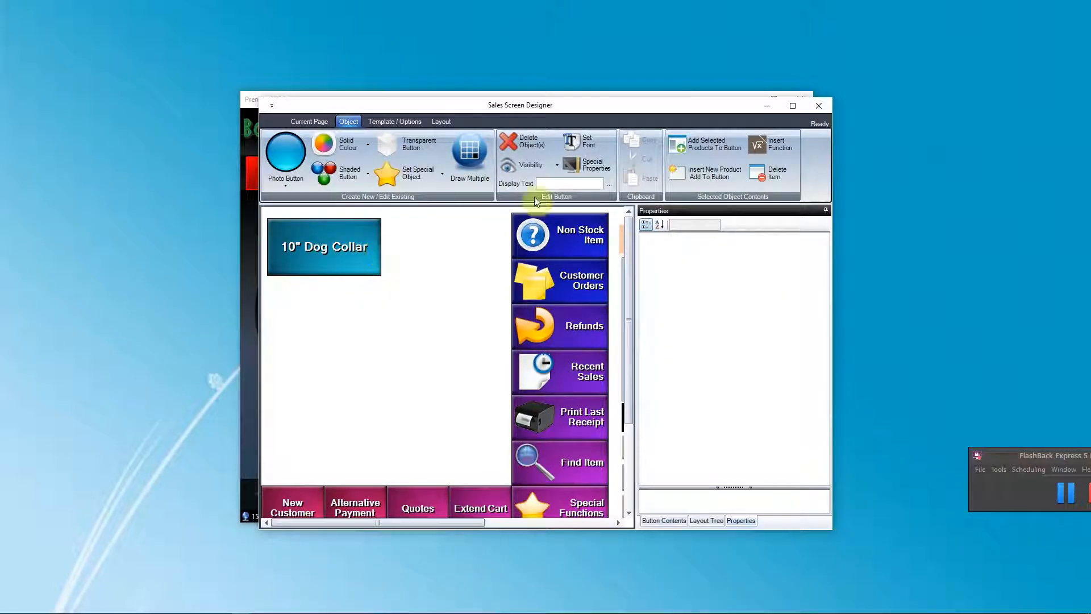
{"action": "left_click", "coordinate": [793, 106]}
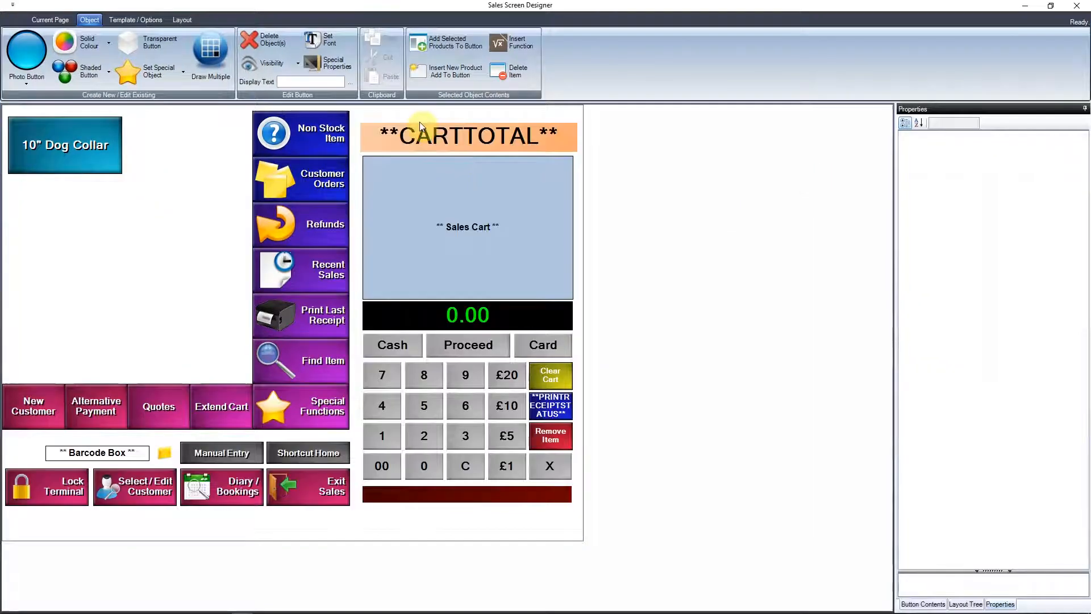
{"action": "left_click", "coordinate": [26, 76]}
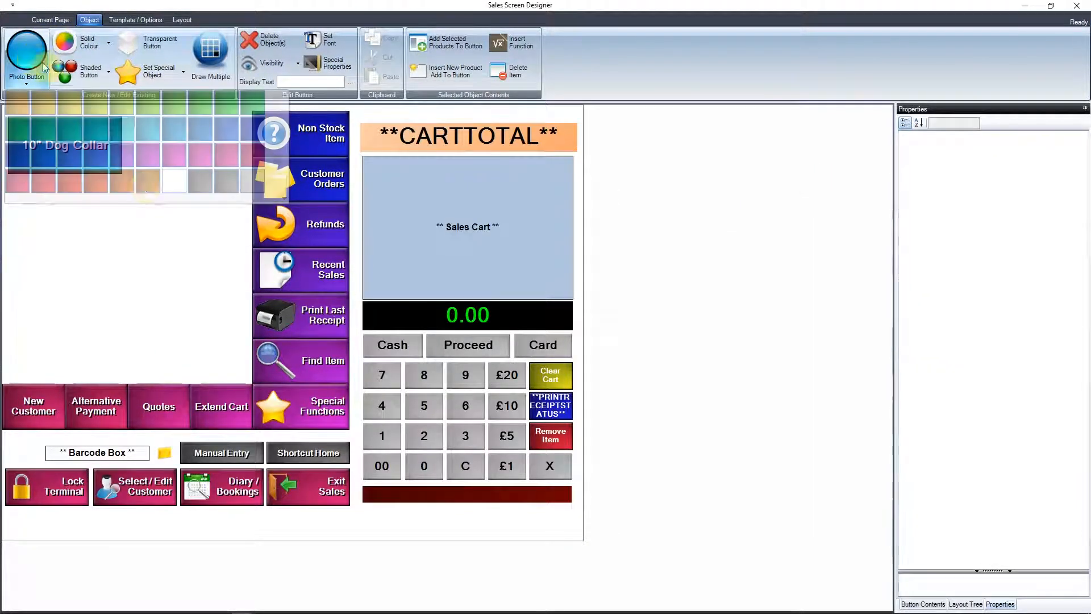
{"action": "left_click", "coordinate": [254, 134]}
{"action": "left_click_drag", "start_coordinate": [128, 231], "coordinate": [77, 210]}
{"action": "left_click", "coordinate": [148, 239]}
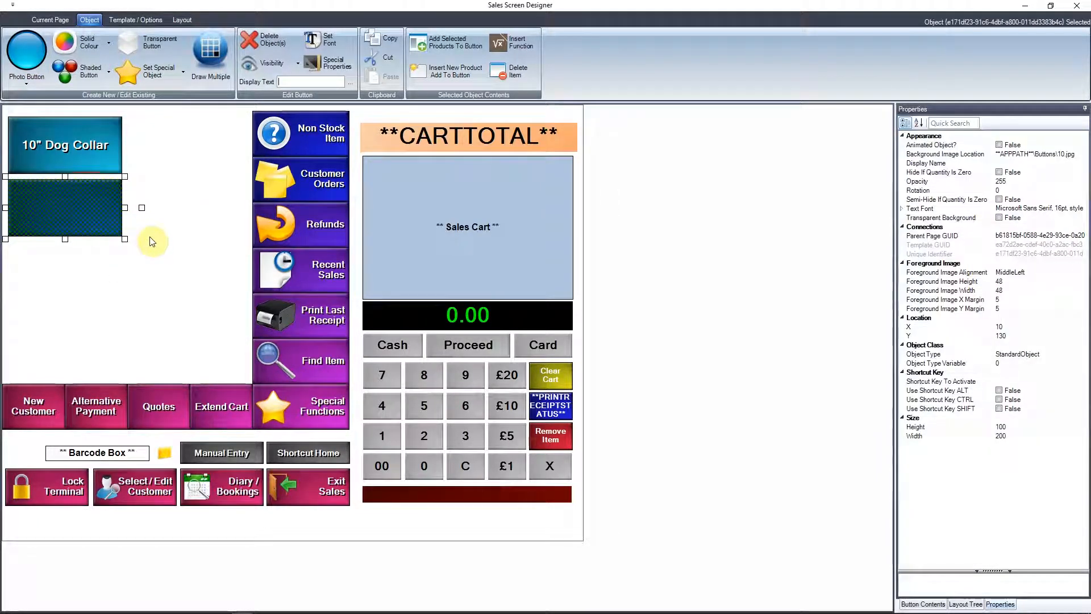
- Start a new stock item for the dark blue button and name it Dog Toy
{"action": "left_click", "coordinate": [79, 216]}
{"action": "left_click", "coordinate": [933, 604]}
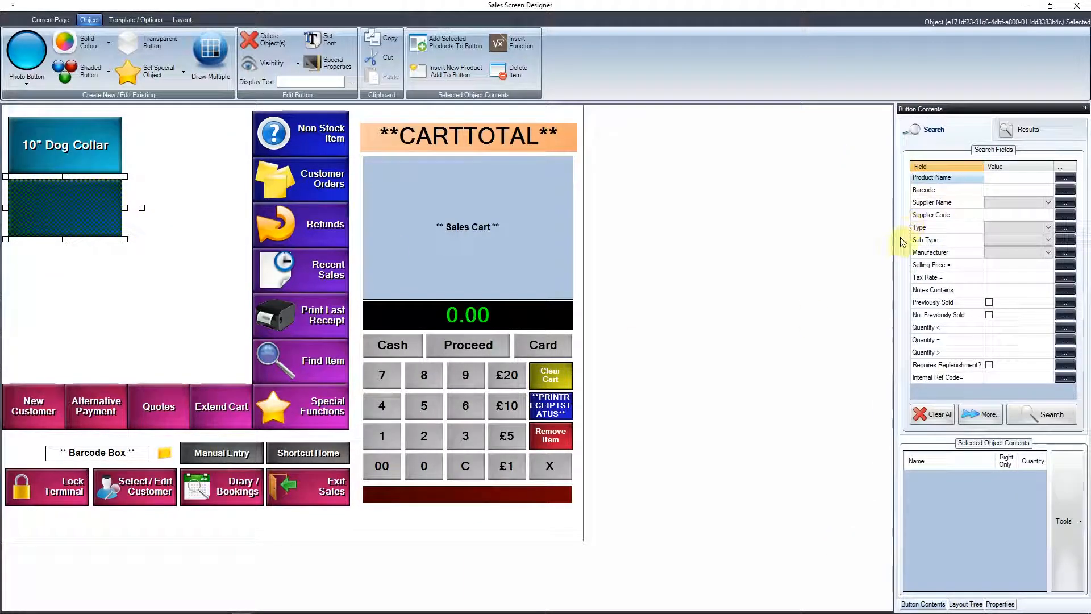
{"action": "left_click", "coordinate": [445, 78]}
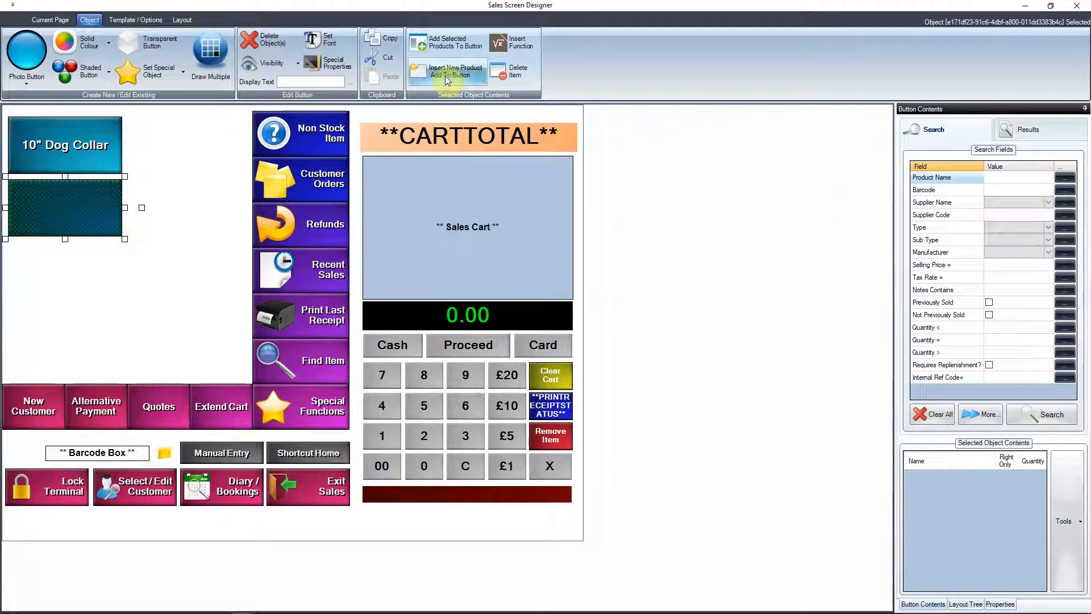
{"action": "left_click", "coordinate": [475, 161]}
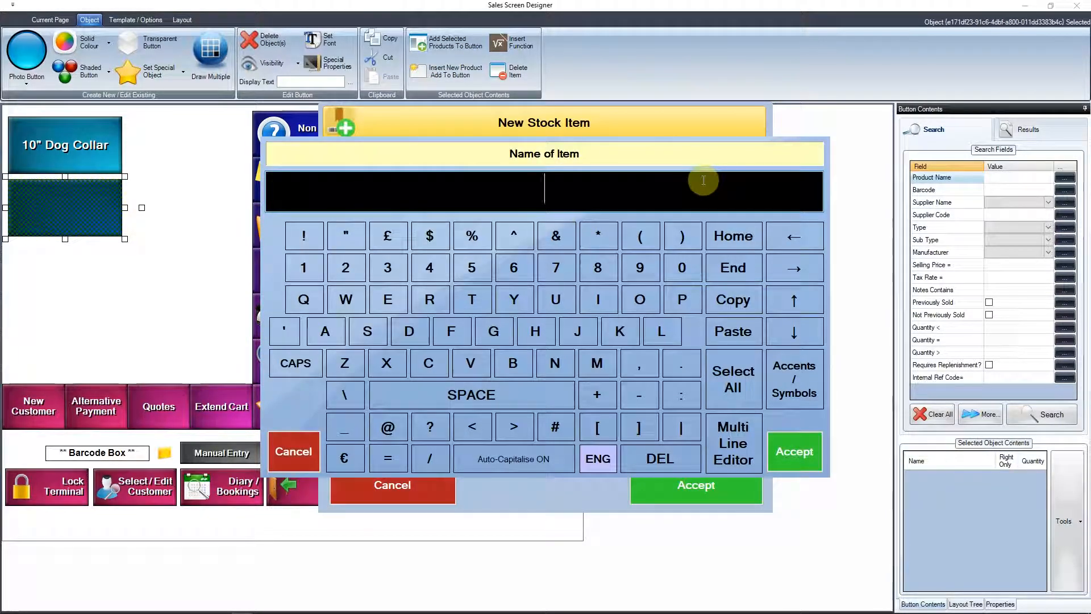
{"action": "type", "text": "Dog T"}
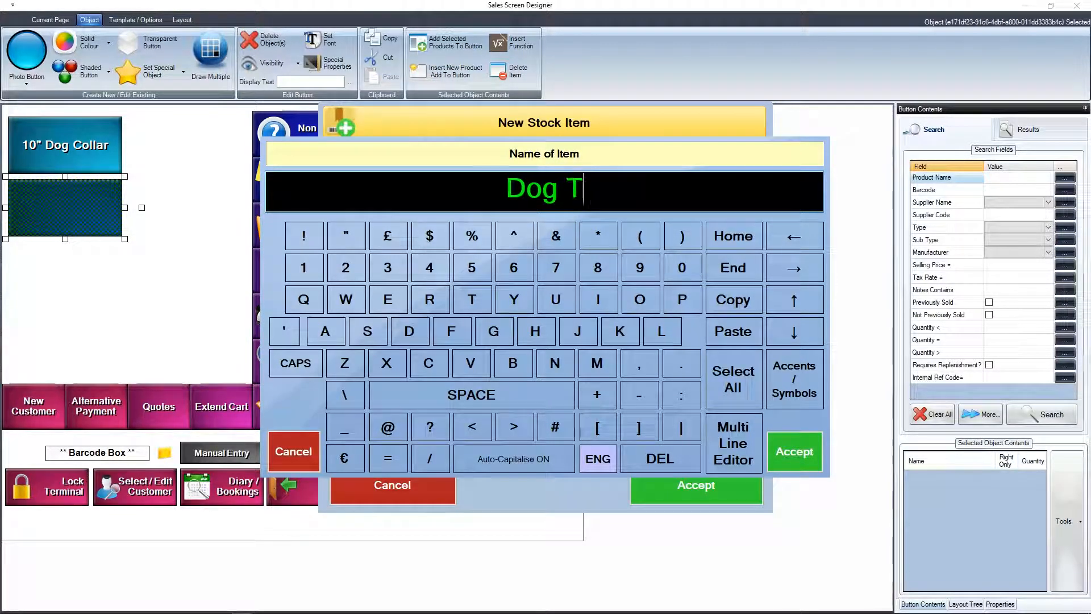
{"action": "type", "text": "oy"}
{"action": "left_click", "coordinate": [794, 451]}
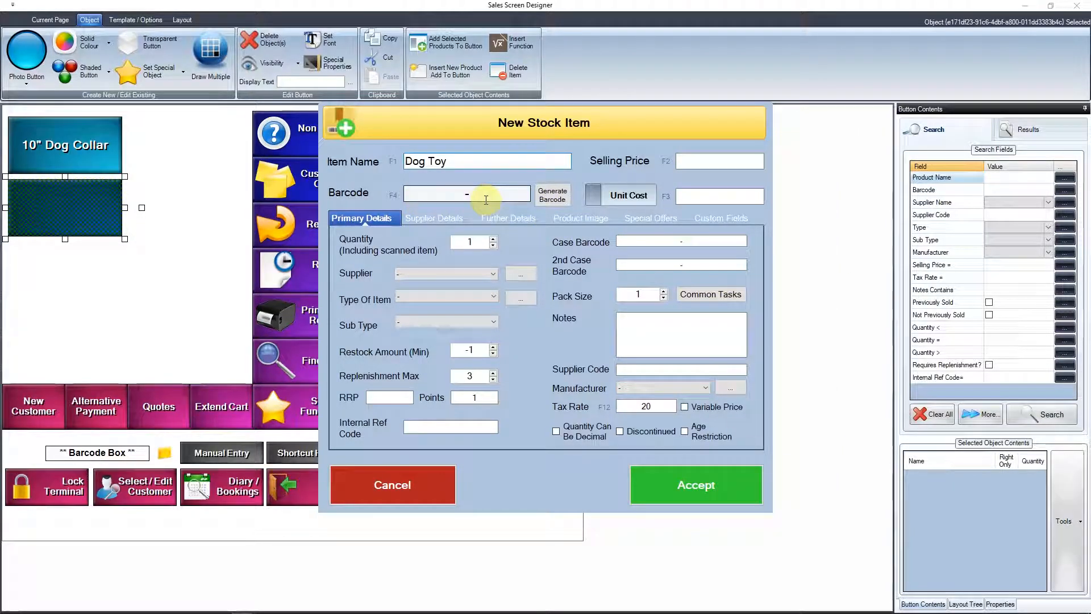
- Set the Dog Toy's selling price to £3.00 and unit cost to £1.50, and save it onto the button
{"action": "left_click", "coordinate": [708, 161]}
{"action": "type", "text": "3"}
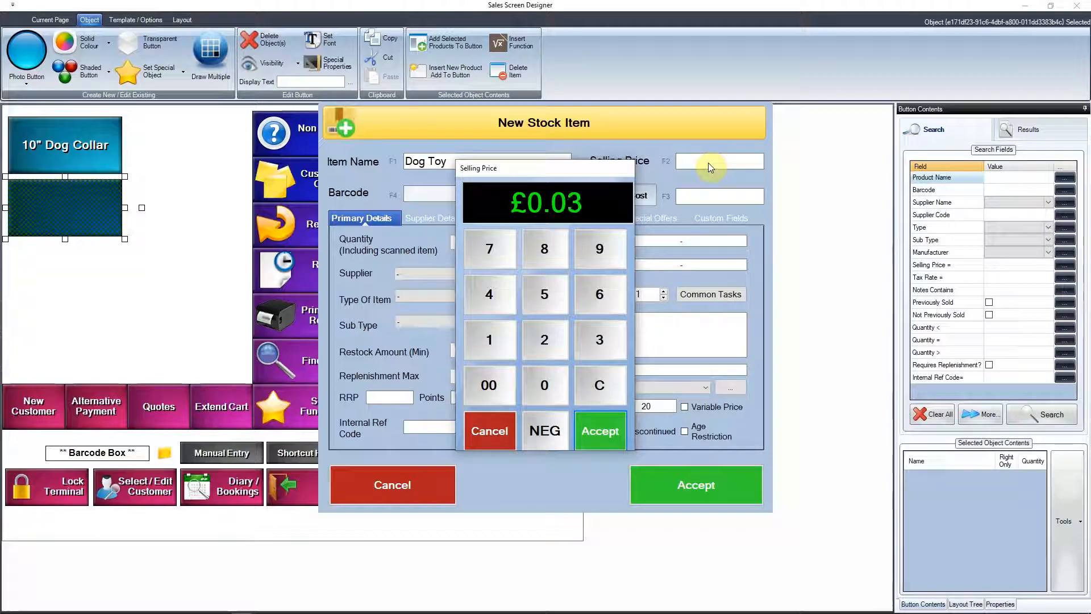
{"action": "type", "text": ".00"}
{"action": "left_click", "coordinate": [600, 431]}
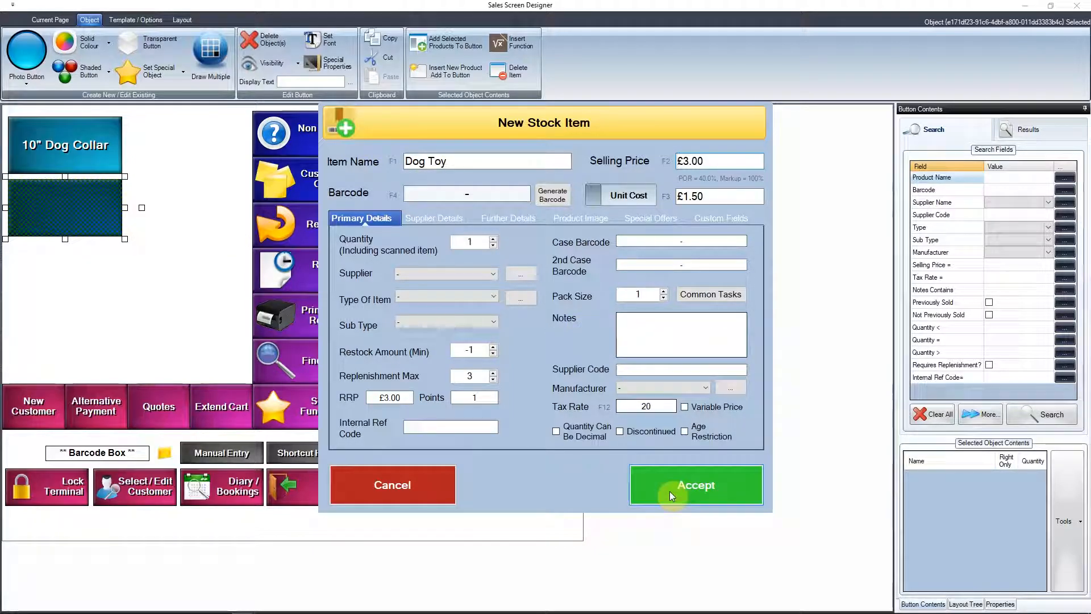
{"action": "left_click", "coordinate": [687, 486]}
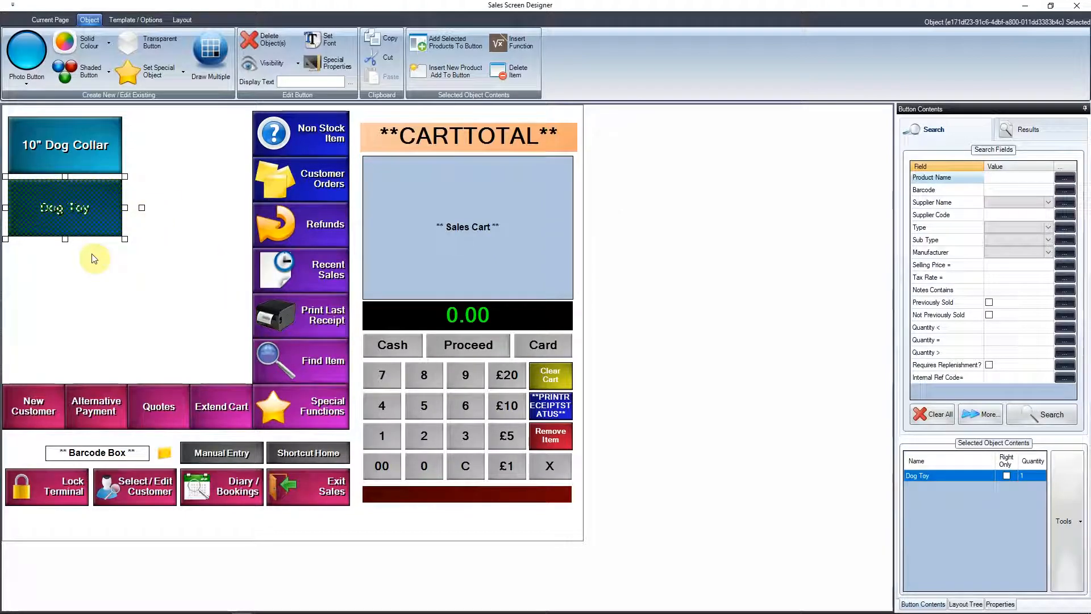
{"action": "left_click", "coordinate": [83, 194]}
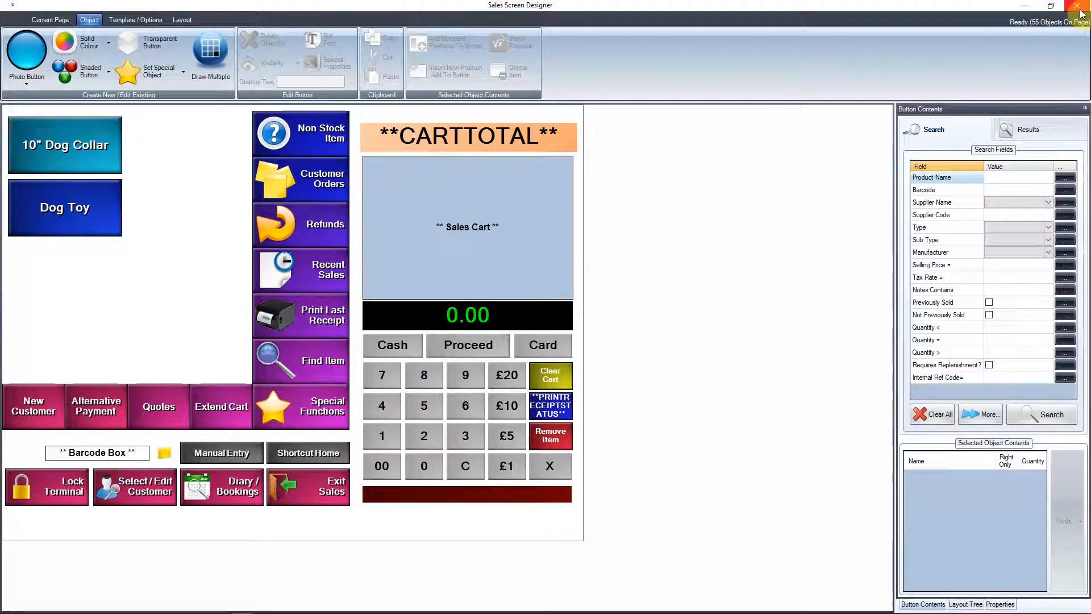
- Close the layout designer and try the Dog Toy button in Sales Mode
{"action": "left_click", "coordinate": [1079, 8]}
{"action": "left_click", "coordinate": [341, 449]}
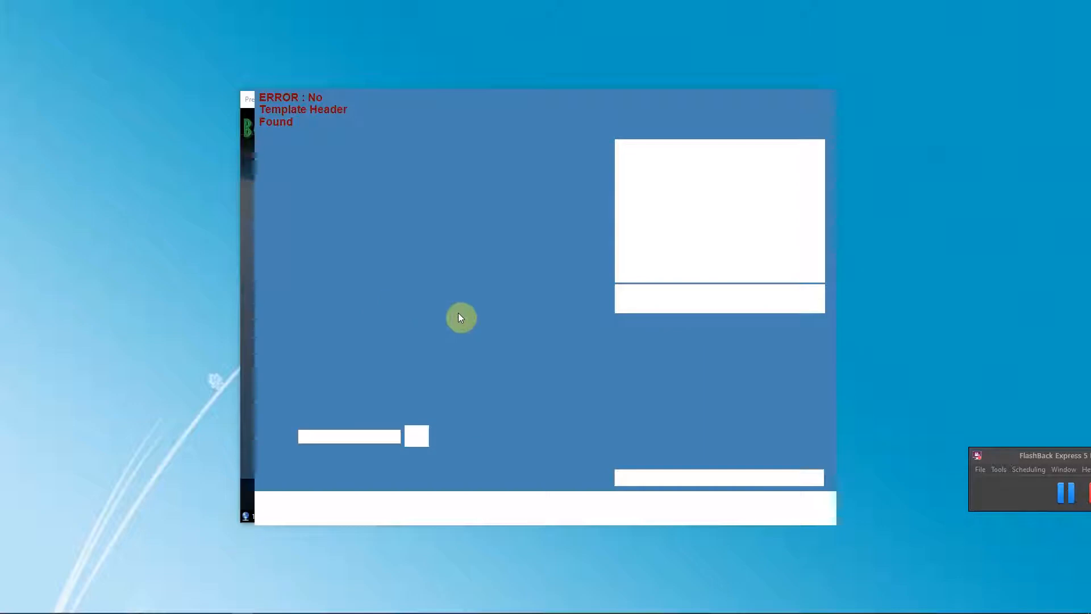
{"action": "left_click", "coordinate": [316, 188]}
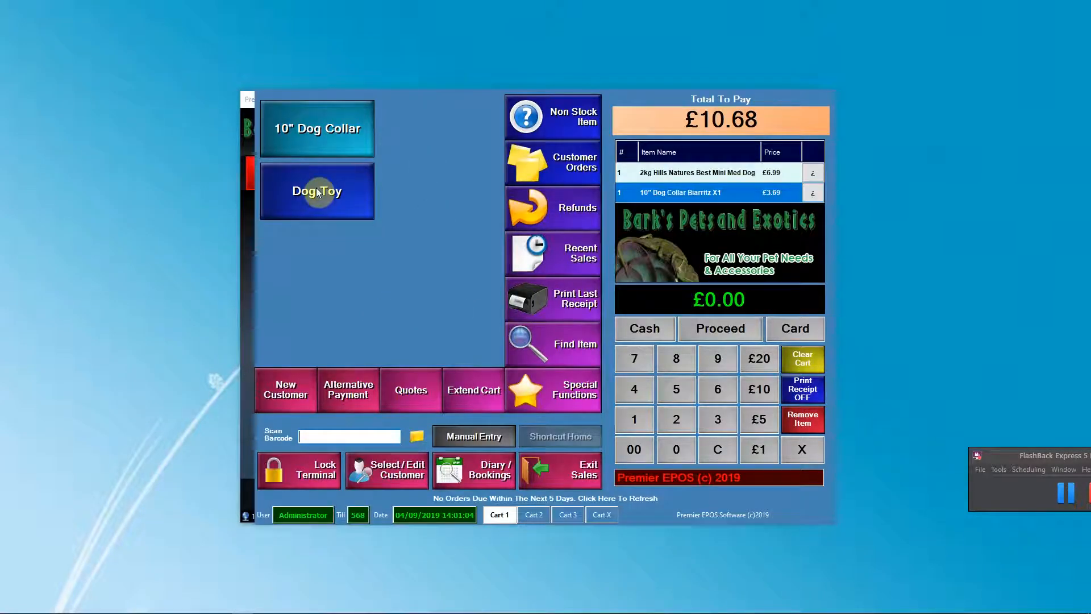